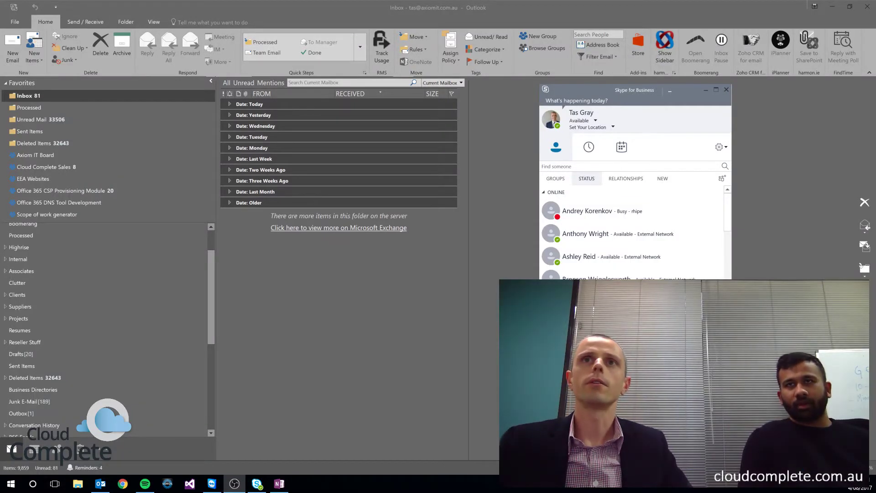
Step: Move the Skype contacts window over Outlook's left side and enlarge it to list more contacts
{"action": "left_click_drag", "start_coordinate": [641, 95], "coordinate": [228, 77]}
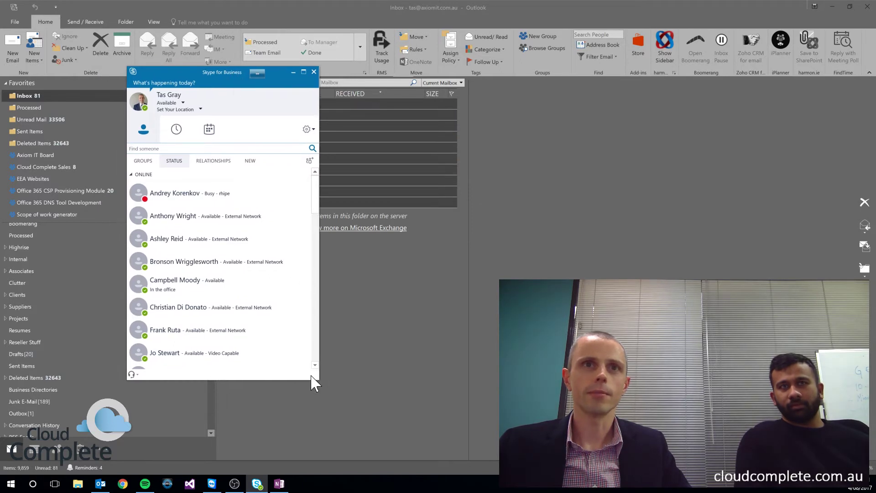
{"action": "left_click_drag", "start_coordinate": [316, 380], "coordinate": [372, 455]}
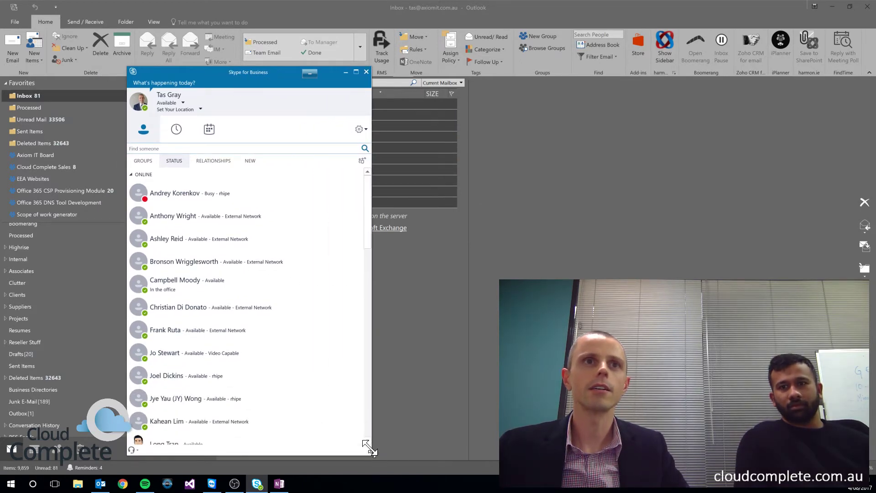
{"action": "left_click_drag", "start_coordinate": [239, 71], "coordinate": [237, 35]}
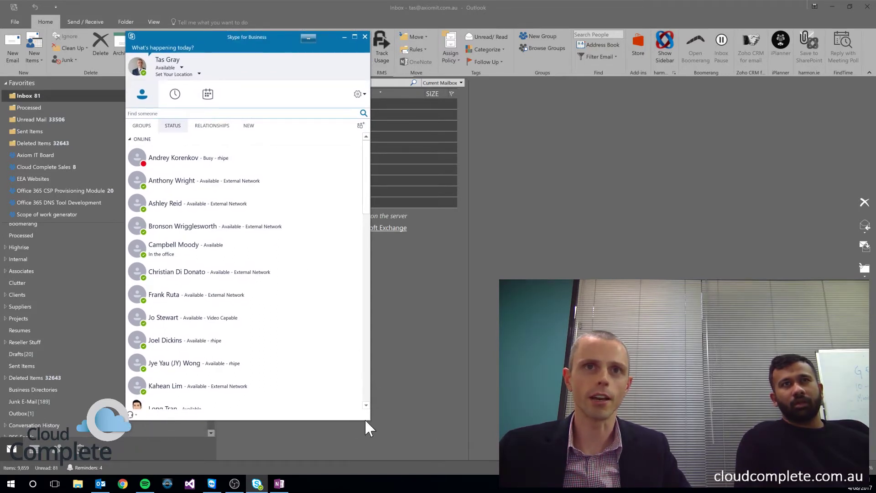
{"action": "left_click_drag", "start_coordinate": [369, 421], "coordinate": [401, 454]}
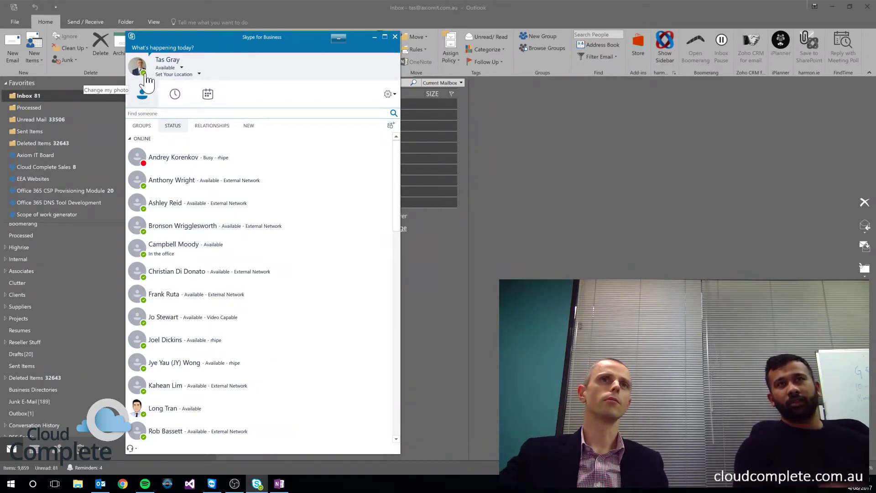
{"action": "left_click", "coordinate": [178, 68]}
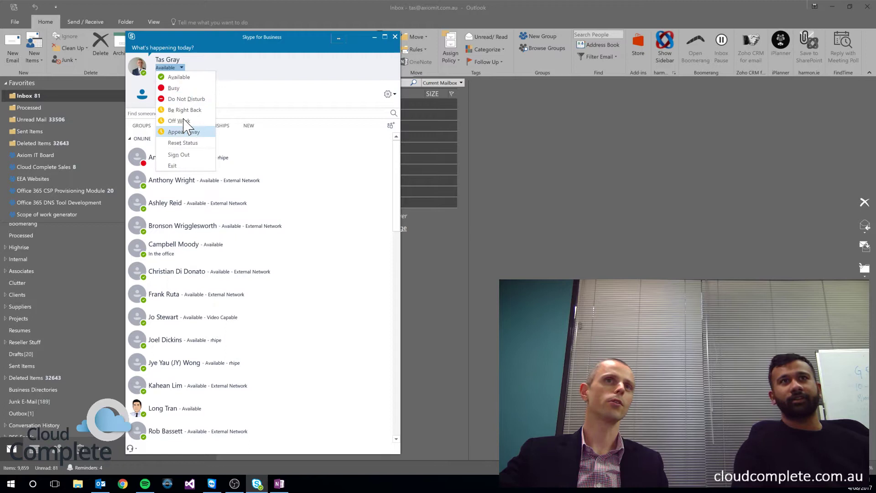
{"action": "left_click", "coordinate": [200, 67]}
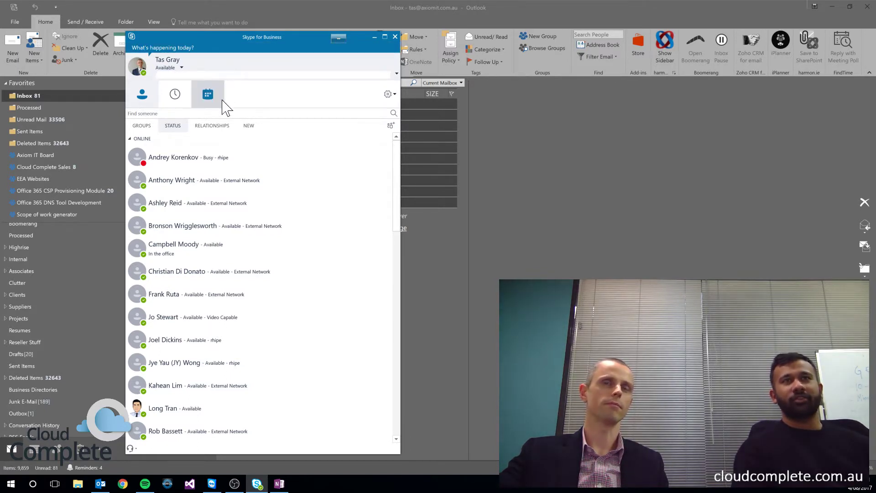
{"action": "left_click", "coordinate": [299, 189]}
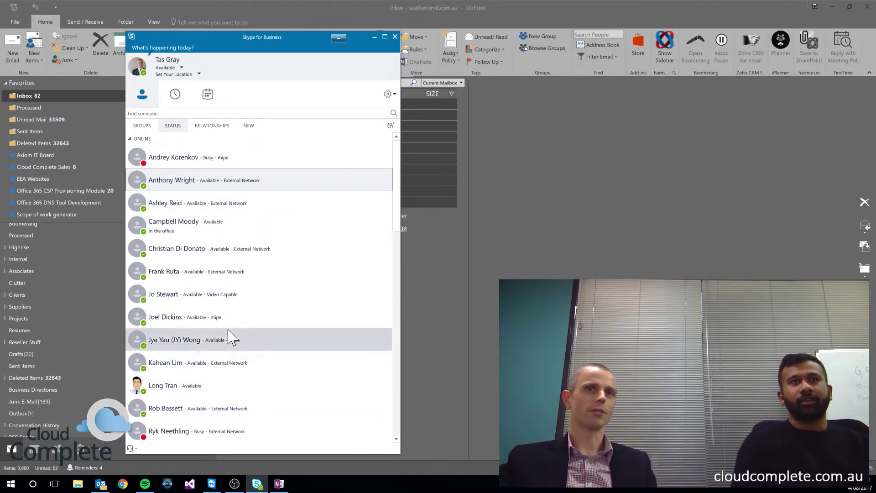
{"action": "scroll", "coordinate": [229, 337], "scroll_direction": "down", "scroll_amount": 2}
{"action": "scroll", "coordinate": [230, 336], "scroll_direction": "up", "scroll_amount": 2}
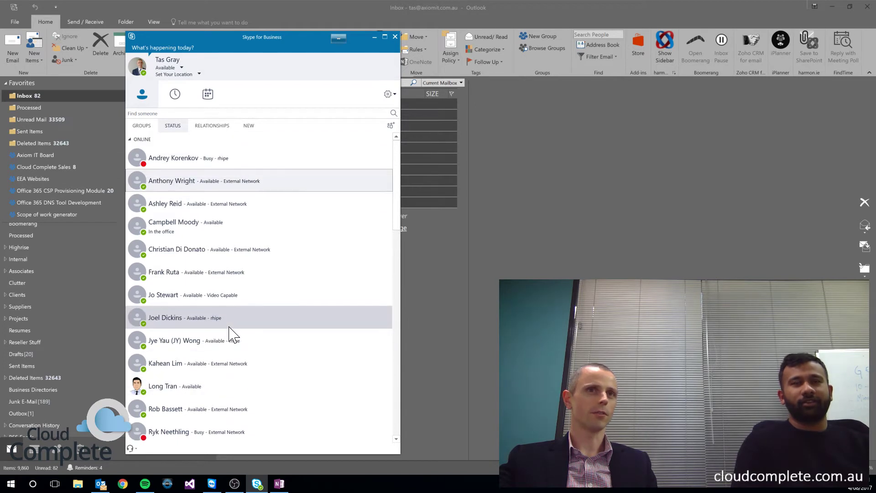
{"action": "scroll", "coordinate": [231, 336], "scroll_direction": "down", "scroll_amount": 3}
{"action": "scroll", "coordinate": [230, 336], "scroll_direction": "up", "scroll_amount": 3}
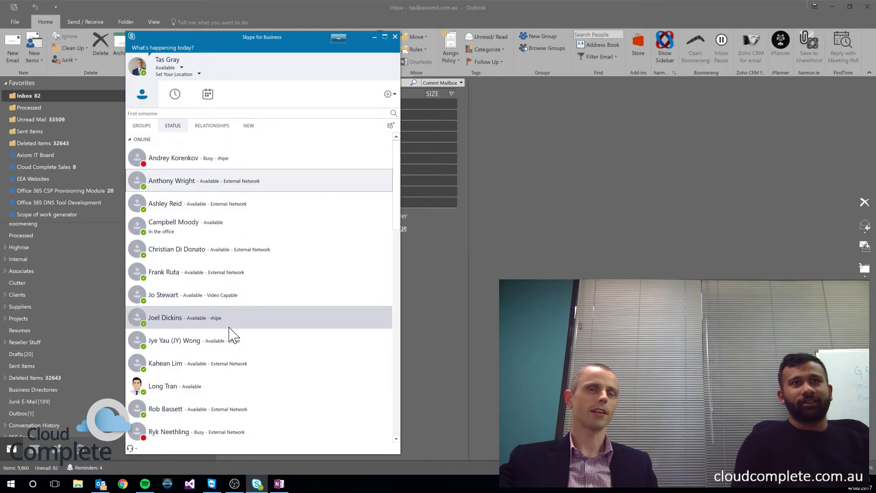
{"action": "mouse_move", "coordinate": [141, 165]}
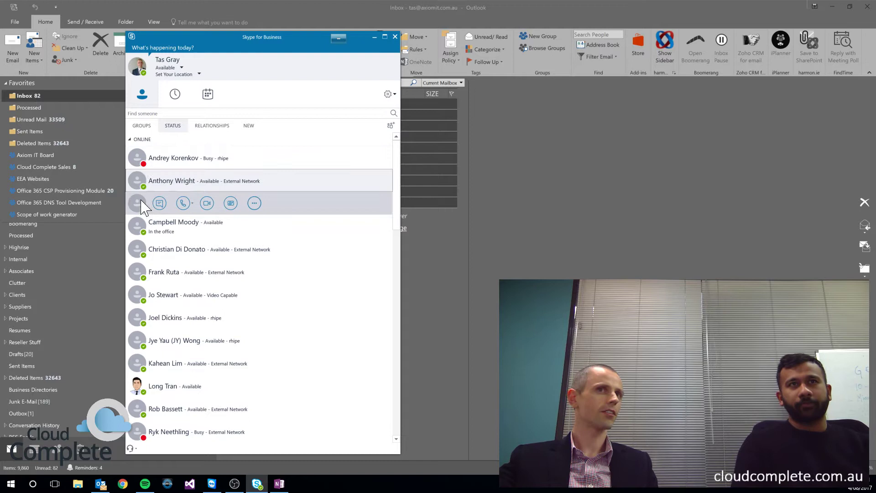
{"action": "mouse_move", "coordinate": [137, 439]}
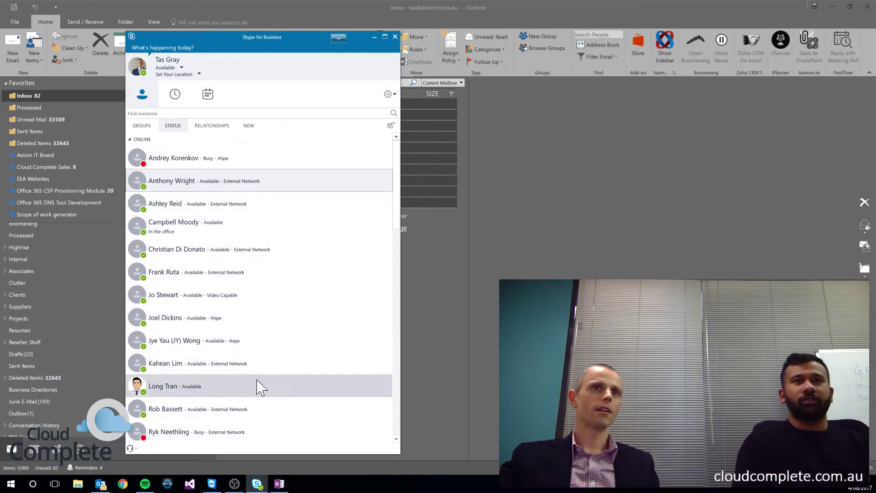
{"action": "mouse_move", "coordinate": [140, 388]}
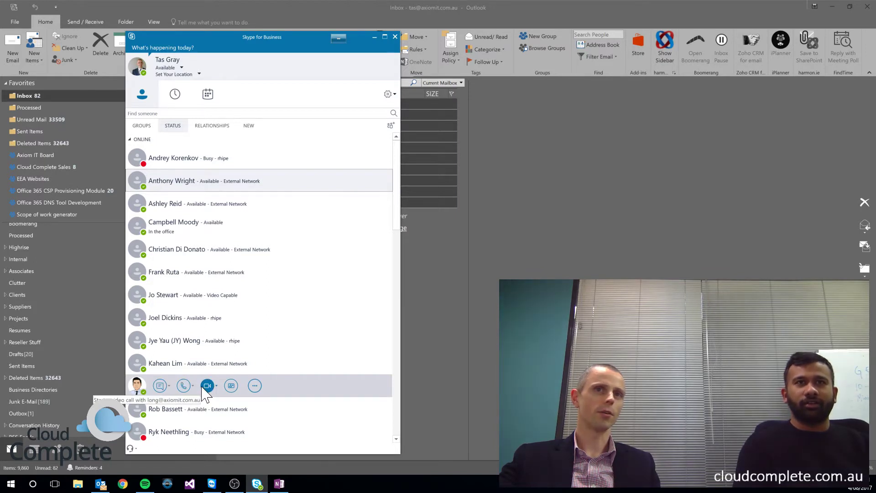
{"action": "left_click", "coordinate": [231, 386]}
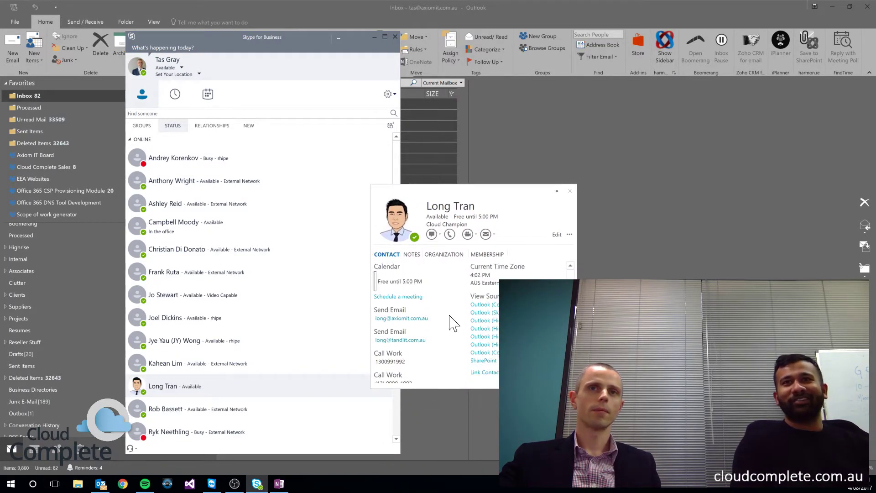
{"action": "left_click", "coordinate": [428, 256]}
{"action": "left_click", "coordinate": [448, 257]}
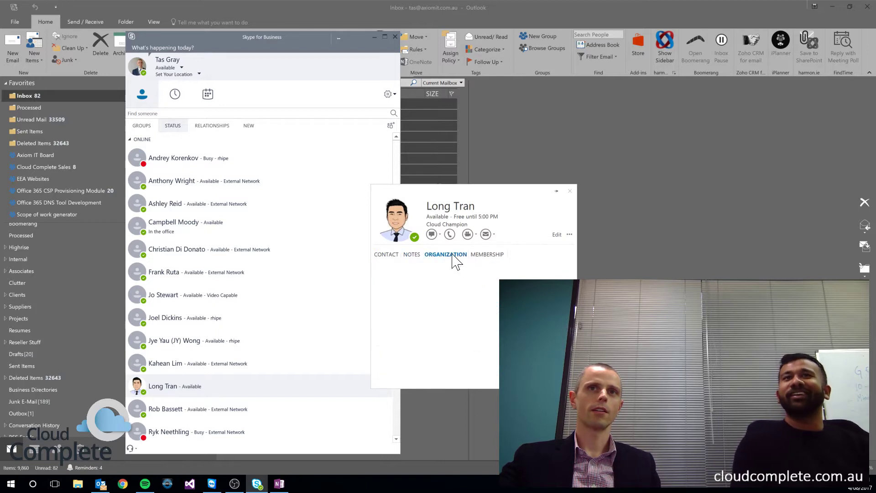
{"action": "left_click", "coordinate": [489, 255]}
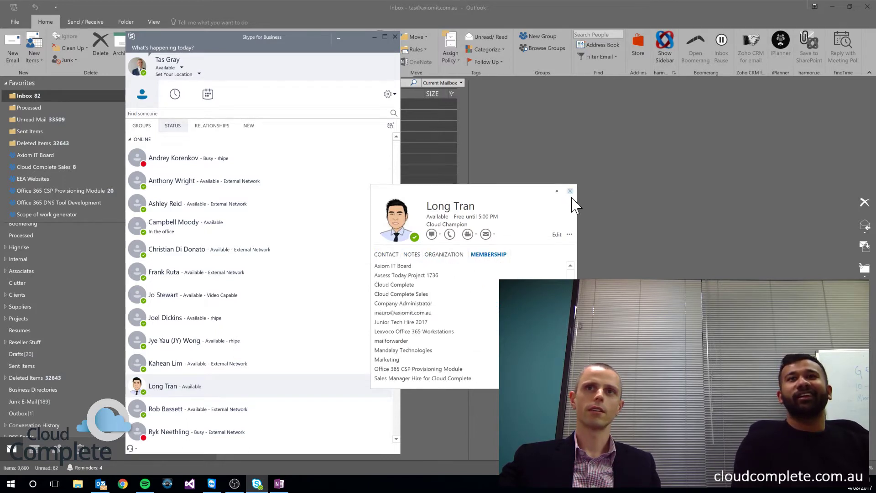
{"action": "left_click", "coordinate": [569, 235]}
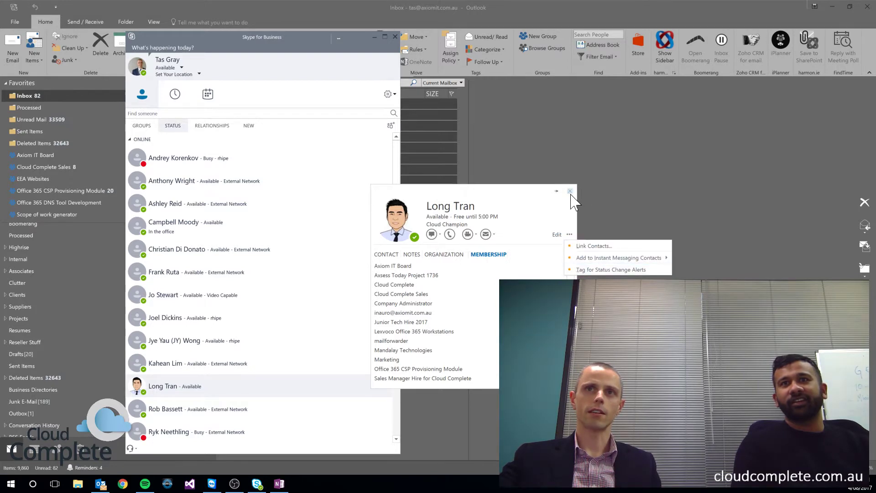
{"action": "scroll", "coordinate": [217, 378], "scroll_direction": "down", "scroll_amount": 2}
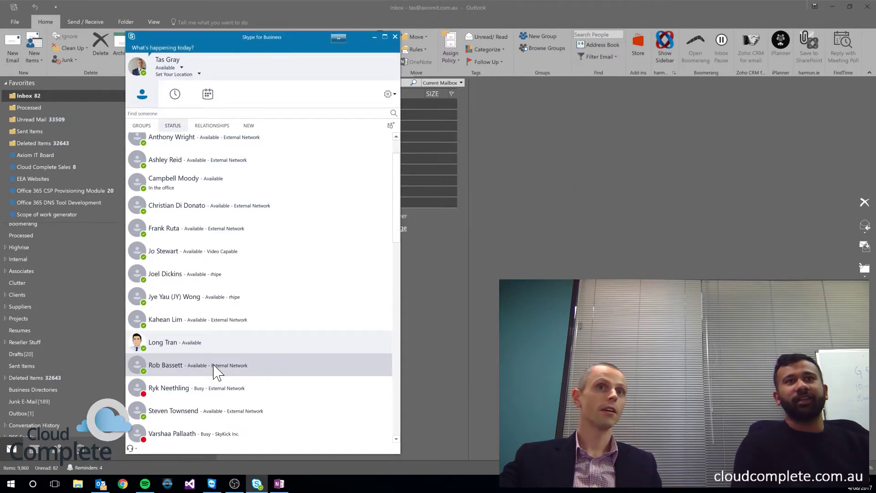
{"action": "scroll", "coordinate": [214, 371], "scroll_direction": "down", "scroll_amount": 3}
{"action": "scroll", "coordinate": [214, 373], "scroll_direction": "up", "scroll_amount": 4}
{"action": "scroll", "coordinate": [217, 380], "scroll_direction": "down", "scroll_amount": 8}
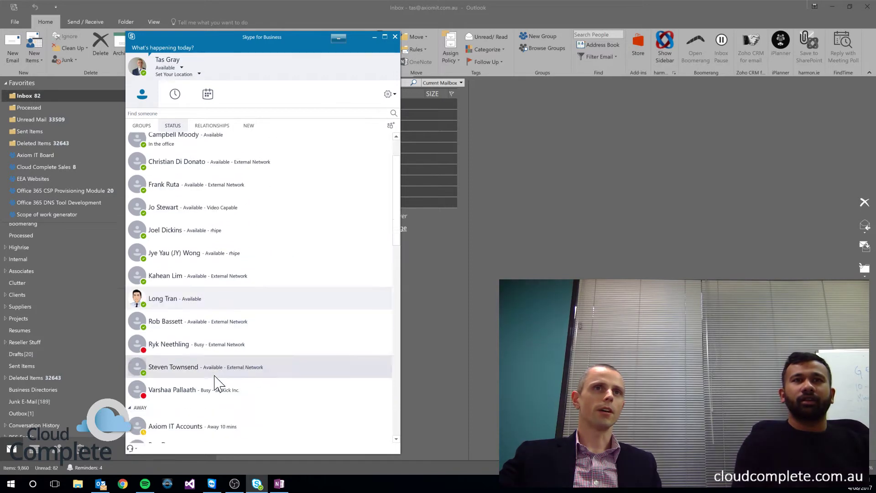
{"action": "scroll", "coordinate": [221, 315], "scroll_direction": "down", "scroll_amount": 3}
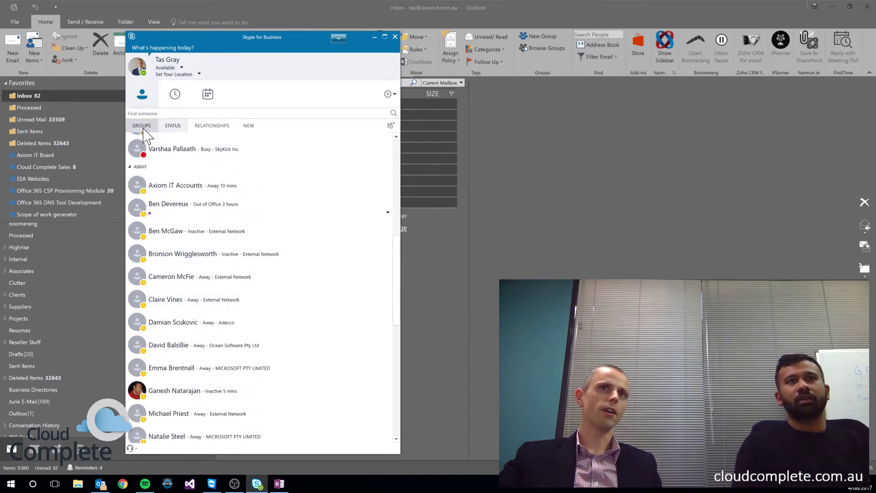
{"action": "scroll", "coordinate": [176, 289], "scroll_direction": "down", "scroll_amount": 5}
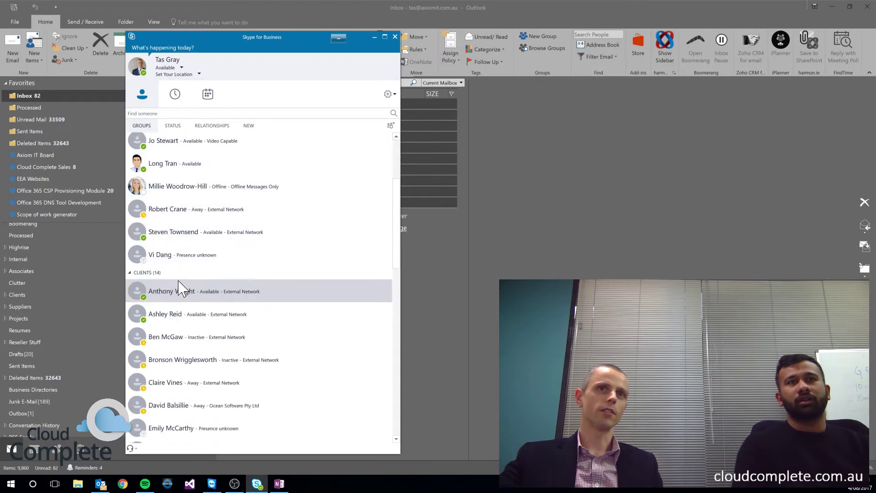
{"action": "scroll", "coordinate": [190, 338], "scroll_direction": "down", "scroll_amount": 3}
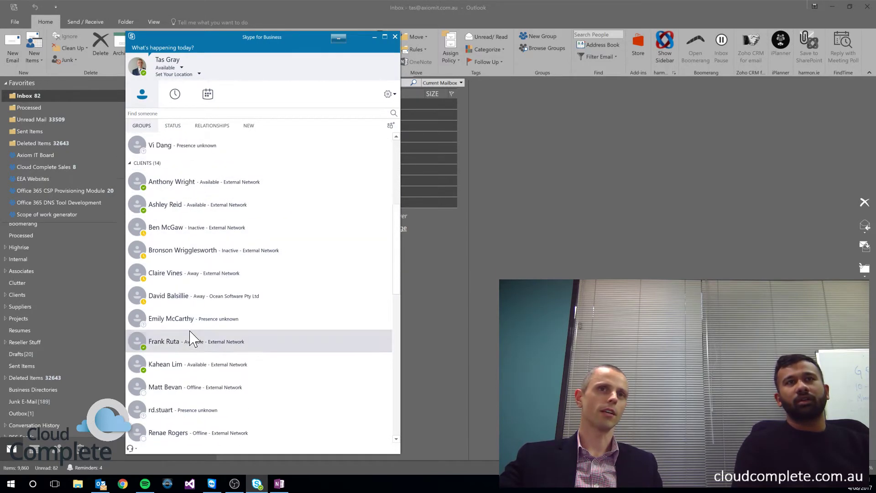
{"action": "scroll", "coordinate": [192, 334], "scroll_direction": "down", "scroll_amount": 8}
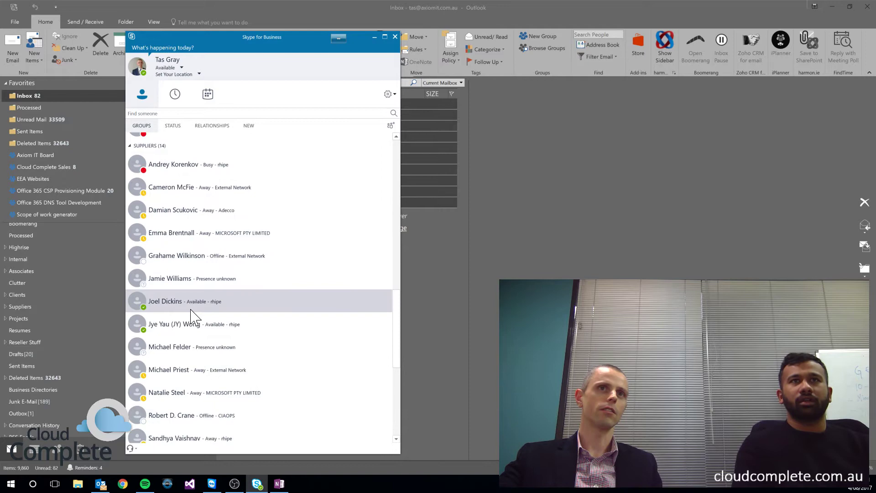
{"action": "scroll", "coordinate": [224, 315], "scroll_direction": "down", "scroll_amount": 3}
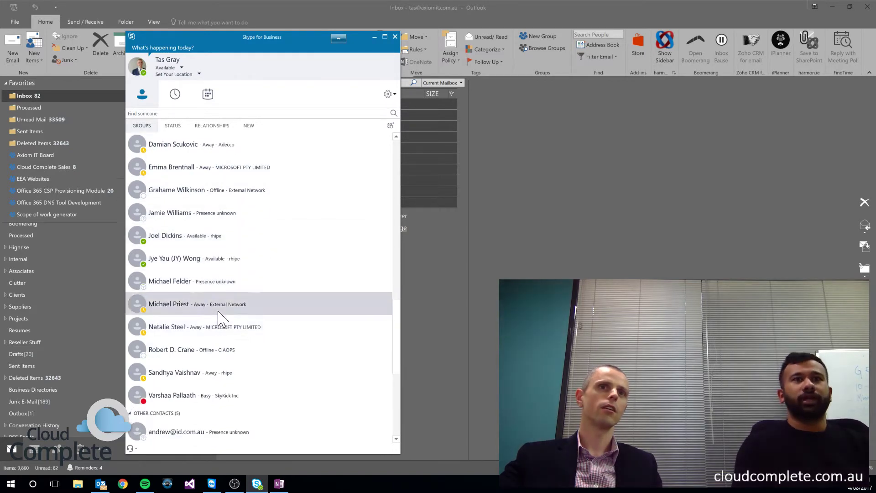
{"action": "scroll", "coordinate": [218, 317], "scroll_direction": "down", "scroll_amount": 10}
{"action": "scroll", "coordinate": [219, 317], "scroll_direction": "up", "scroll_amount": 20}
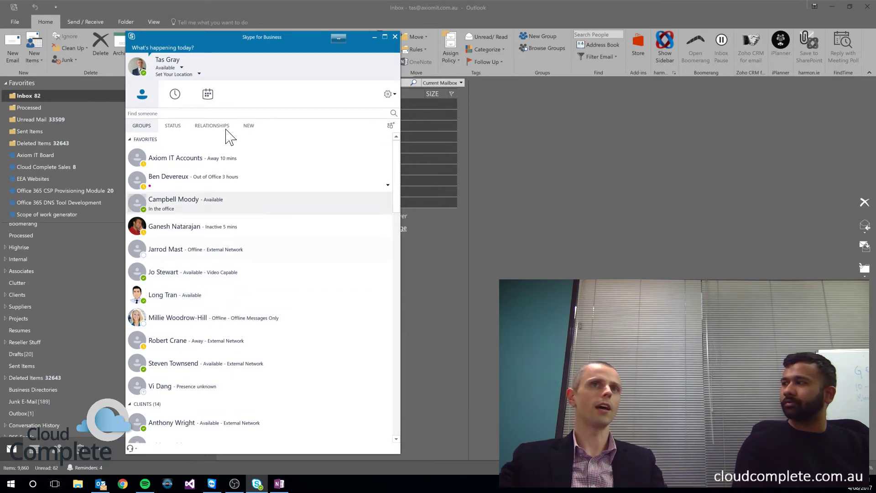
Step: Switch the contacts list to the STATUS view, grouping contacts as Available, Busy, and so on
{"action": "left_click", "coordinate": [173, 126]}
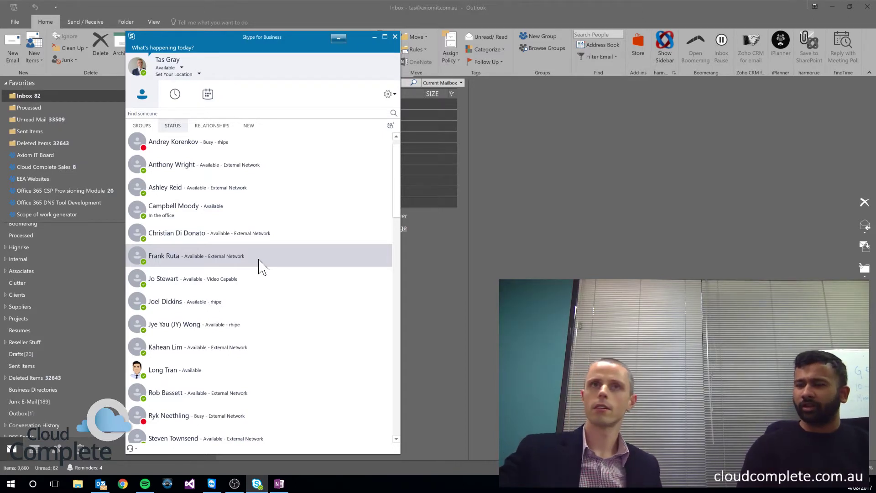
Step: Bring Outlook forward and open the Conversation History folder of saved Skype chats
{"action": "left_click", "coordinate": [456, 7]}
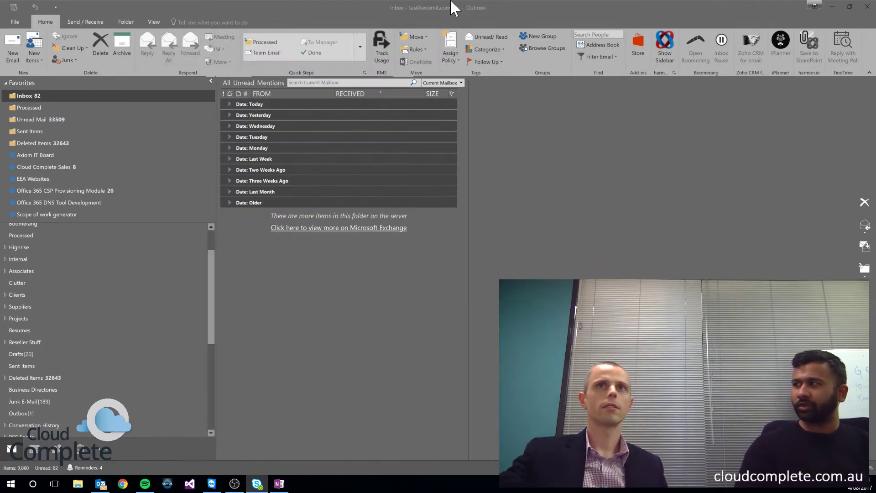
{"action": "left_click", "coordinate": [39, 423]}
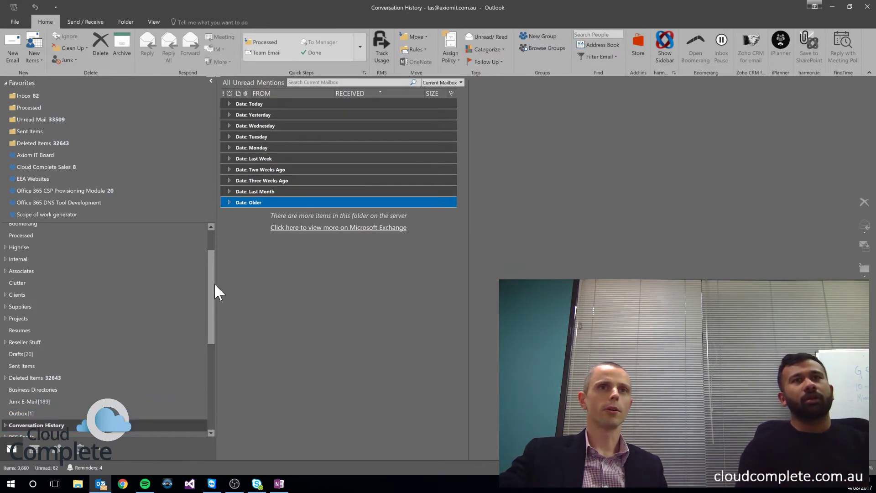
{"action": "scroll", "coordinate": [215, 295], "scroll_direction": "down", "scroll_amount": 1}
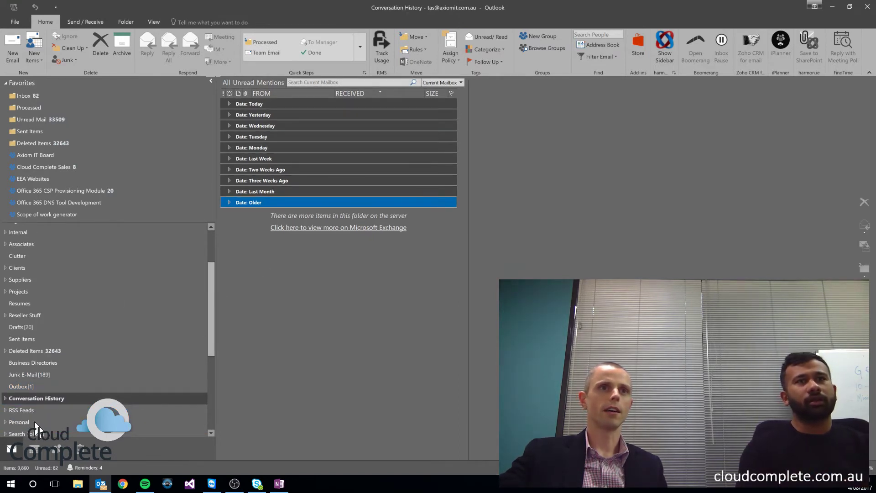
{"action": "left_click", "coordinate": [31, 401]}
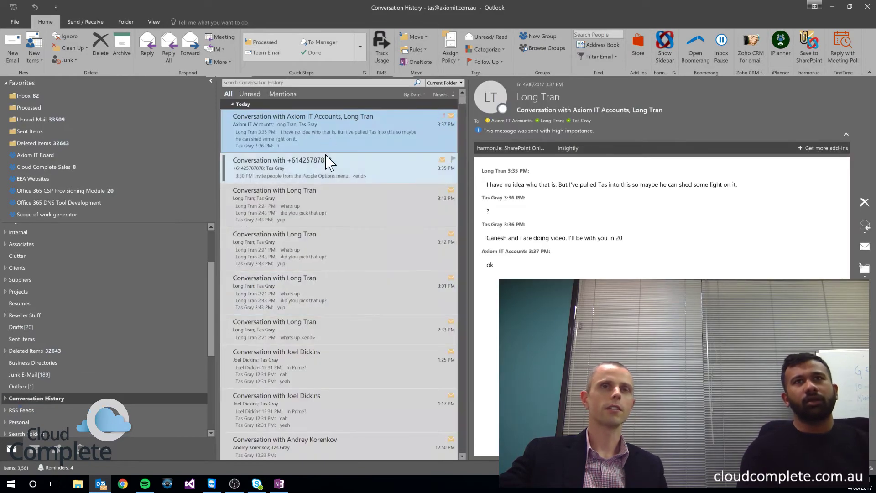
Step: Scroll through the saved conversations, then return to the Inbox
{"action": "scroll", "coordinate": [329, 155], "scroll_direction": "down", "scroll_amount": 6}
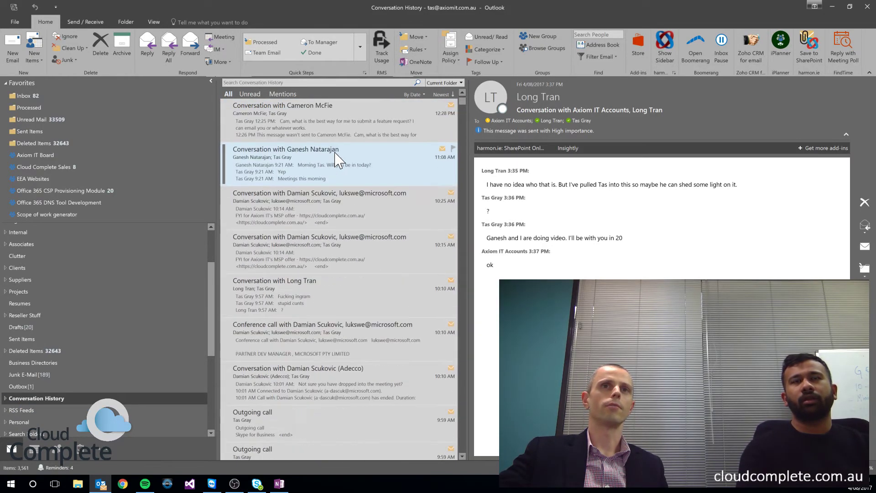
{"action": "scroll", "coordinate": [337, 160], "scroll_direction": "down", "scroll_amount": 15}
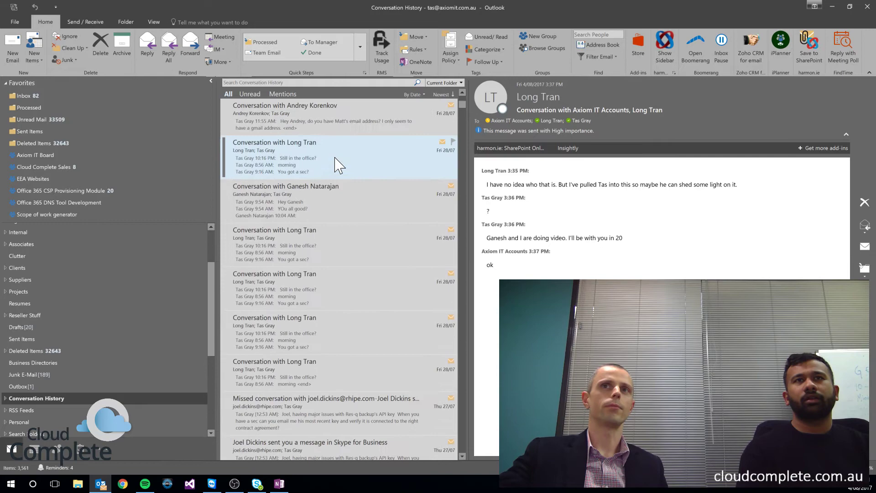
{"action": "scroll", "coordinate": [338, 165], "scroll_direction": "up", "scroll_amount": 8}
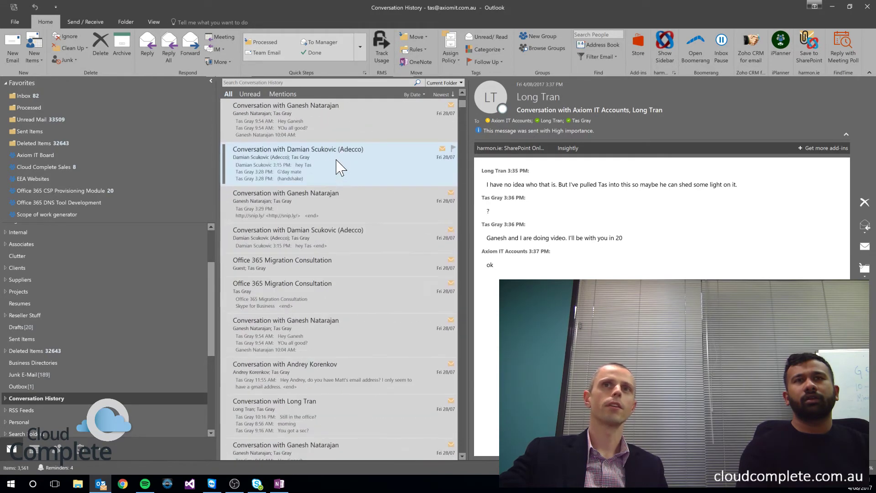
{"action": "scroll", "coordinate": [338, 166], "scroll_direction": "up", "scroll_amount": 15}
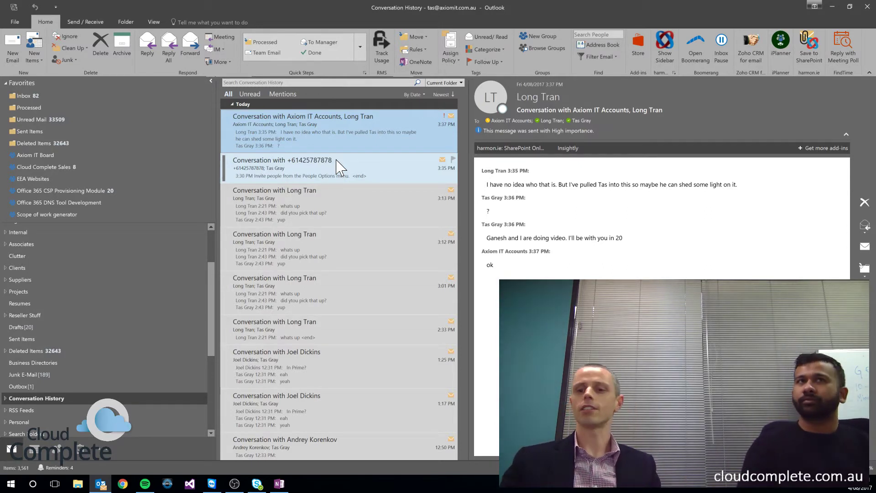
{"action": "scroll", "coordinate": [34, 320], "scroll_direction": "up", "scroll_amount": 3}
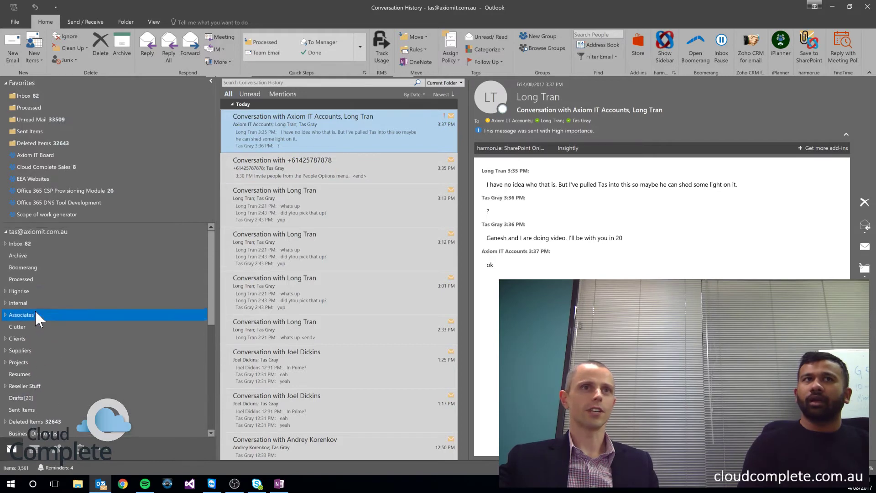
{"action": "left_click", "coordinate": [94, 243]}
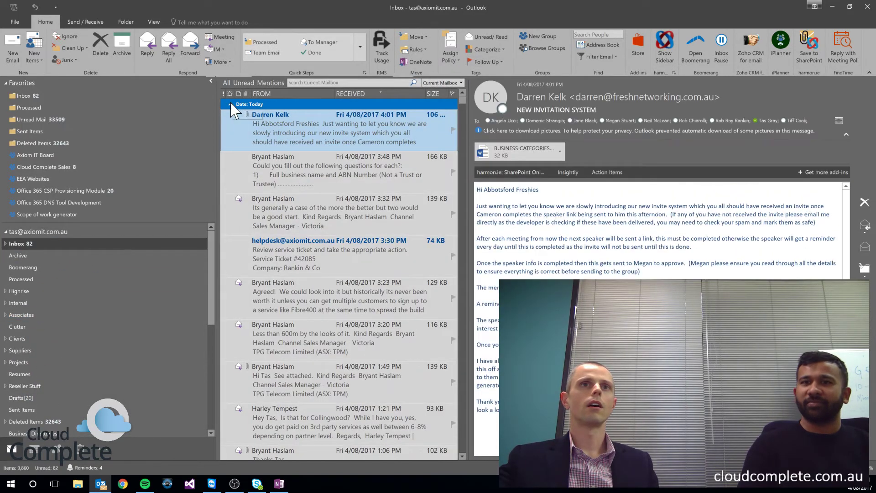
Step: Collapse the Today and Yesterday groups and select Wednesday's Re: Addon products email
{"action": "left_click", "coordinate": [229, 104]}
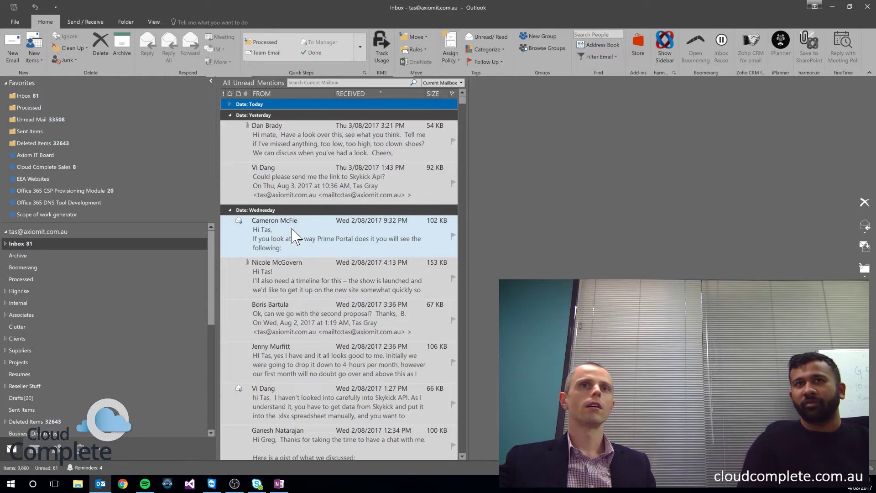
{"action": "left_click", "coordinate": [336, 240]}
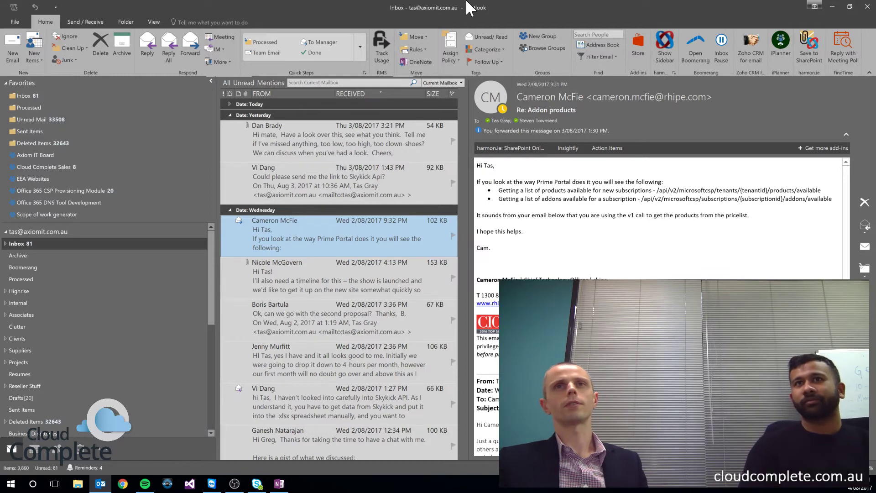
{"action": "left_click", "coordinate": [230, 116]}
{"action": "left_click", "coordinate": [256, 156]}
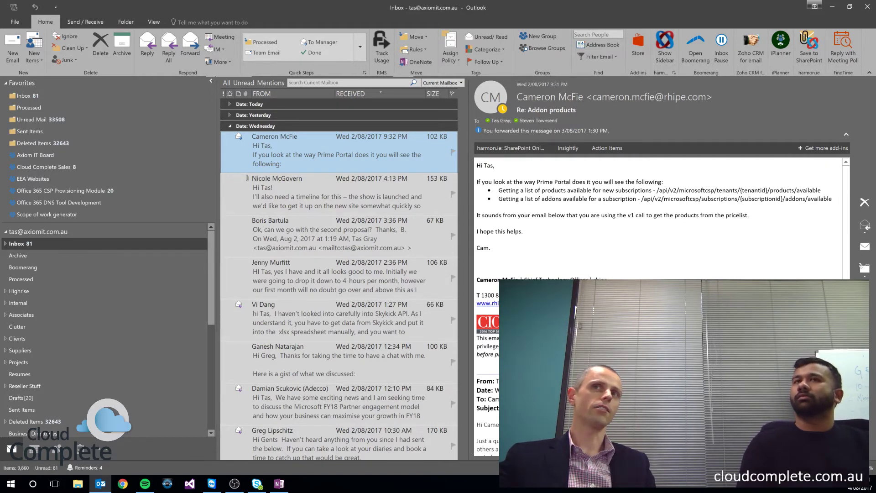
Step: Check the sender's and recipients' presence on their contact cards, then open the Calendar week view
{"action": "mouse_move", "coordinate": [502, 109]}
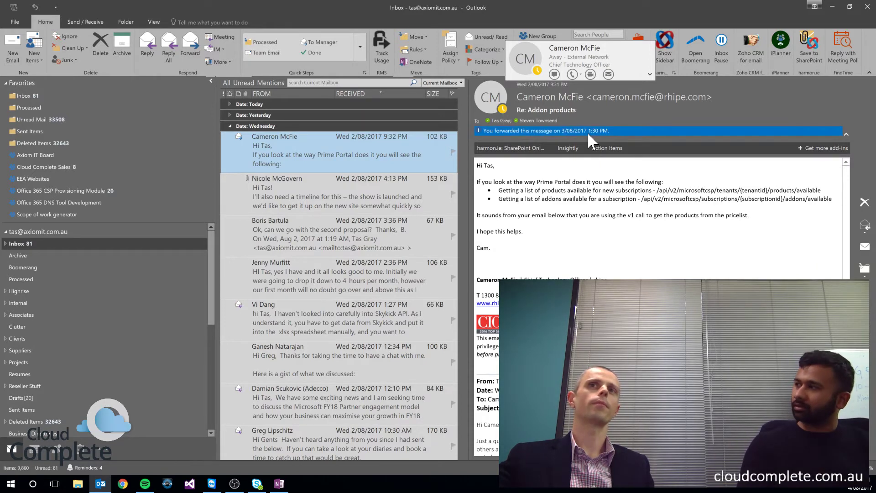
{"action": "mouse_move", "coordinate": [536, 121]}
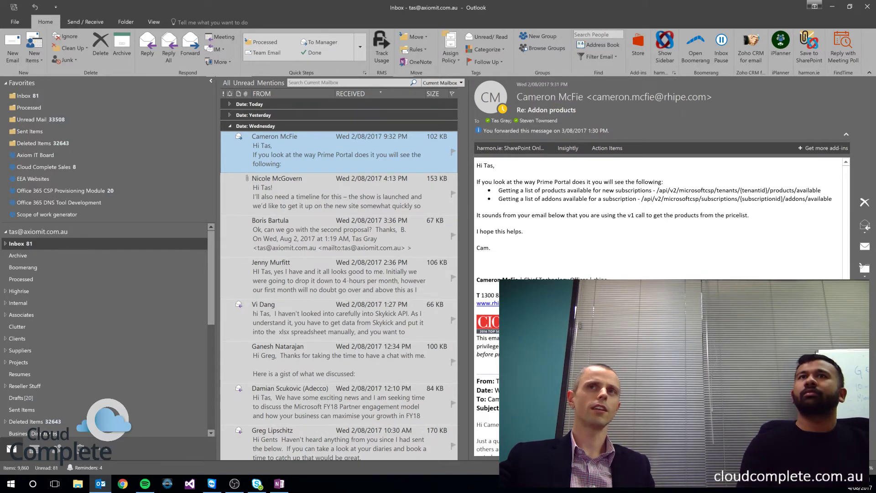
{"action": "mouse_move", "coordinate": [694, 97]}
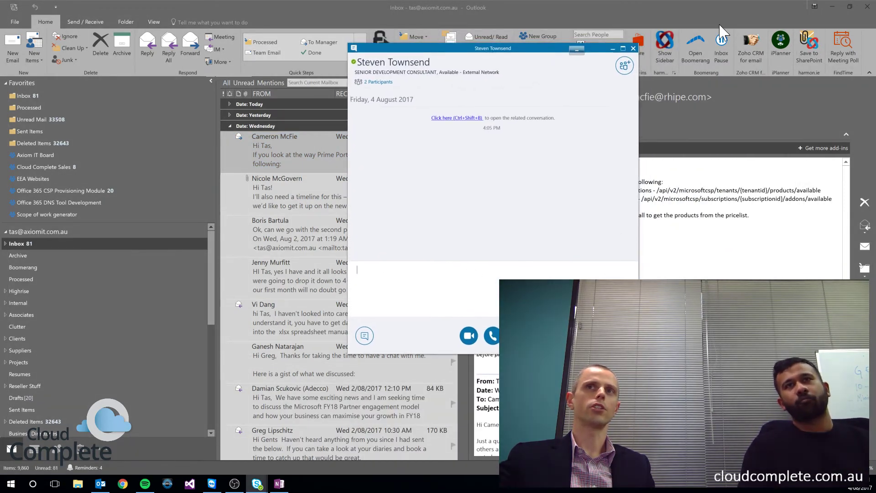
{"action": "left_click", "coordinate": [649, 56]}
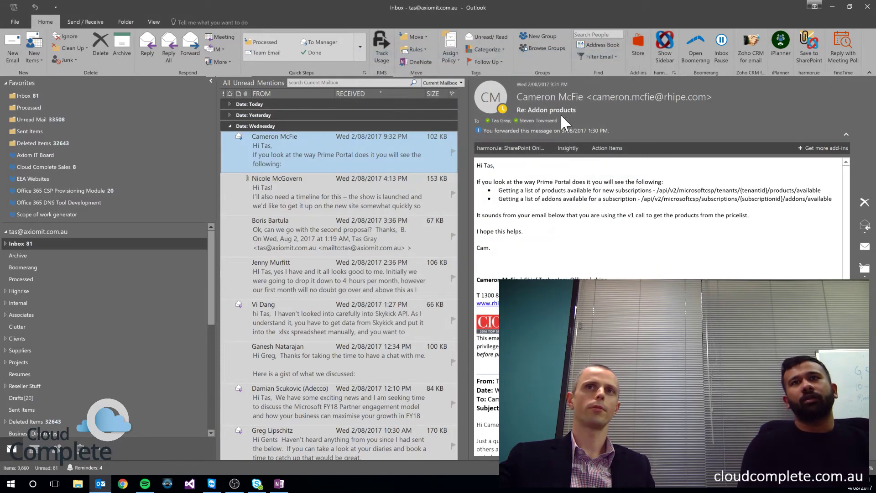
{"action": "left_click", "coordinate": [136, 218]}
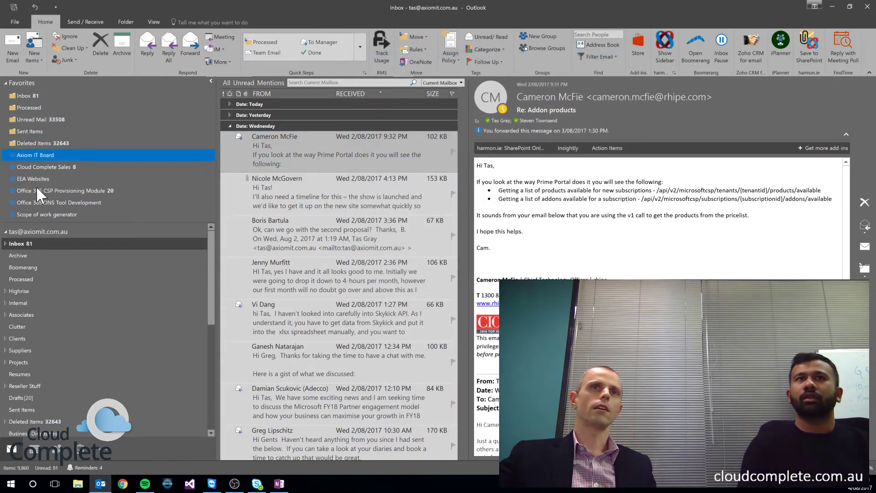
{"action": "left_click", "coordinate": [18, 303]}
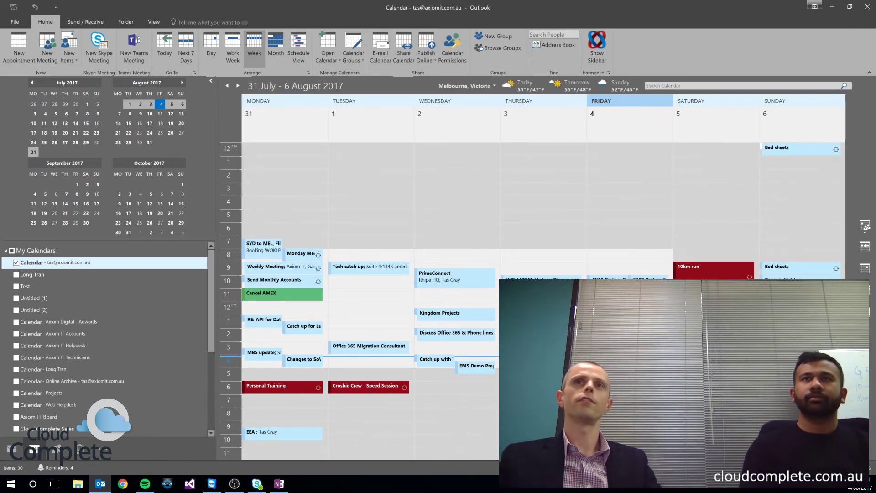
Step: Create a new Skype Meeting for Thursday 10 August 2017 at 10:00 AM
{"action": "left_click", "coordinate": [239, 85]}
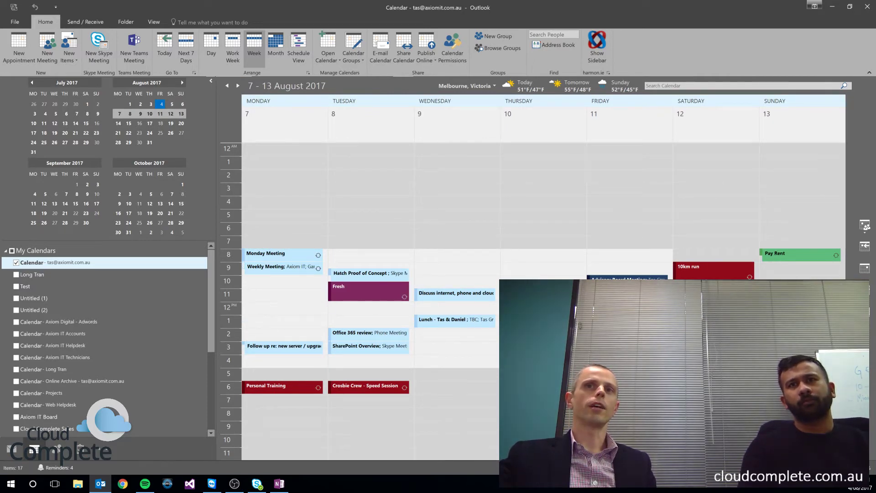
{"action": "left_click", "coordinate": [559, 273]}
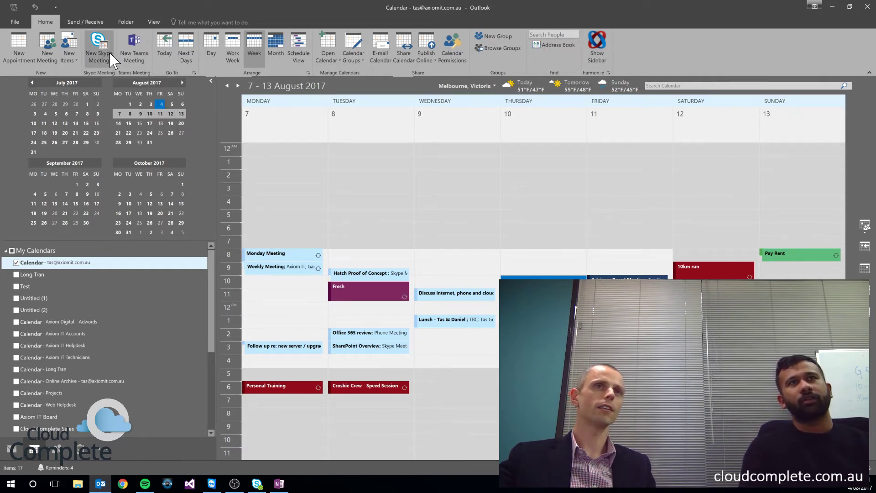
{"action": "left_click", "coordinate": [106, 55]}
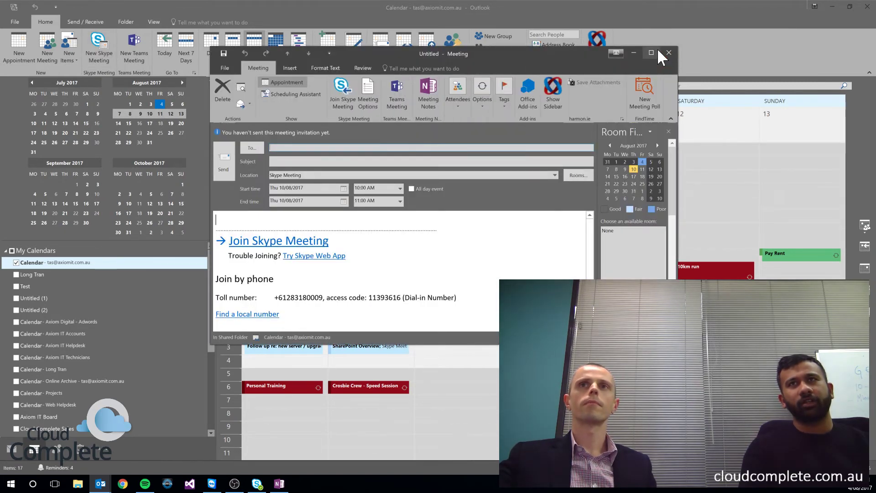
Step: Maximize the meeting invitation and highlight its toll dial-in number line
{"action": "left_click", "coordinate": [653, 51]}
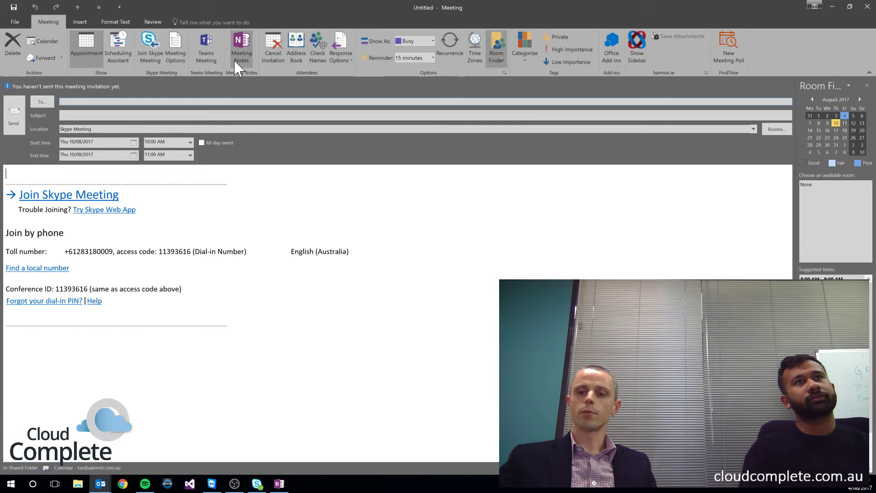
{"action": "key", "text": "Down"}
{"action": "key", "text": "Down"}
{"action": "key", "text": "Down"}
{"action": "key", "text": "Down"}
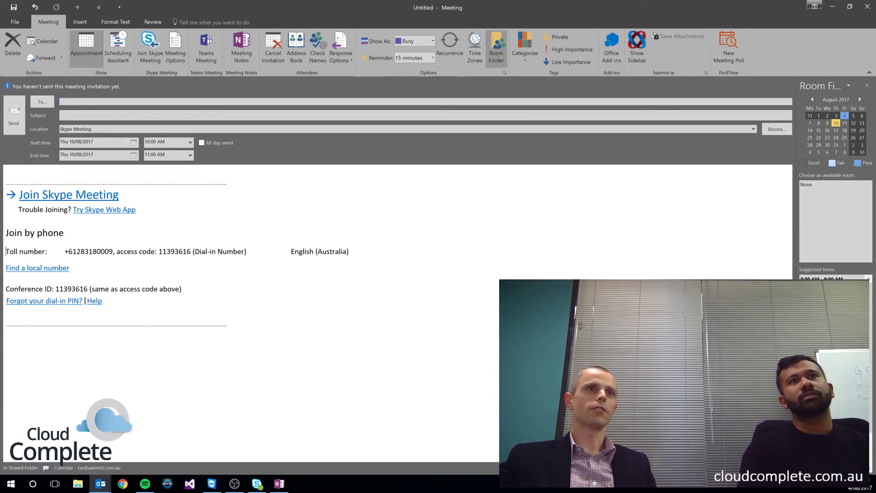
{"action": "key", "text": "shift+Down"}
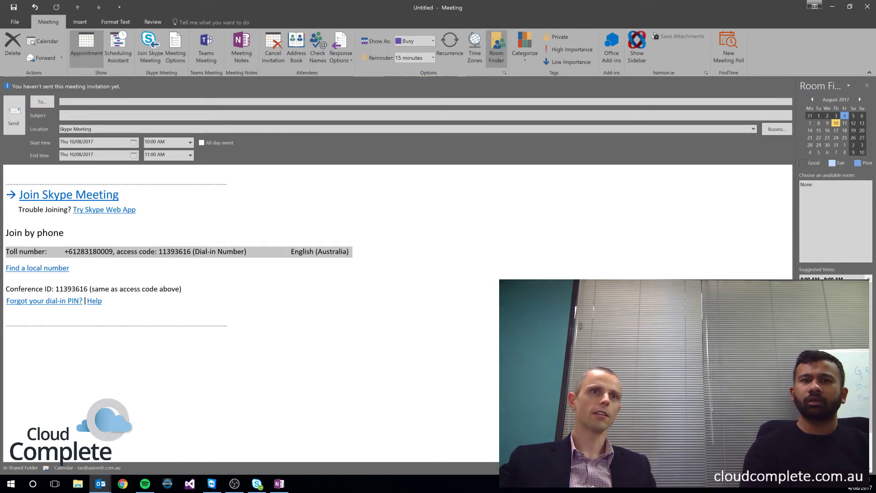
Step: Highlight conference ID 11393616, then close the invitation without saving
{"action": "double_click", "coordinate": [72, 289]}
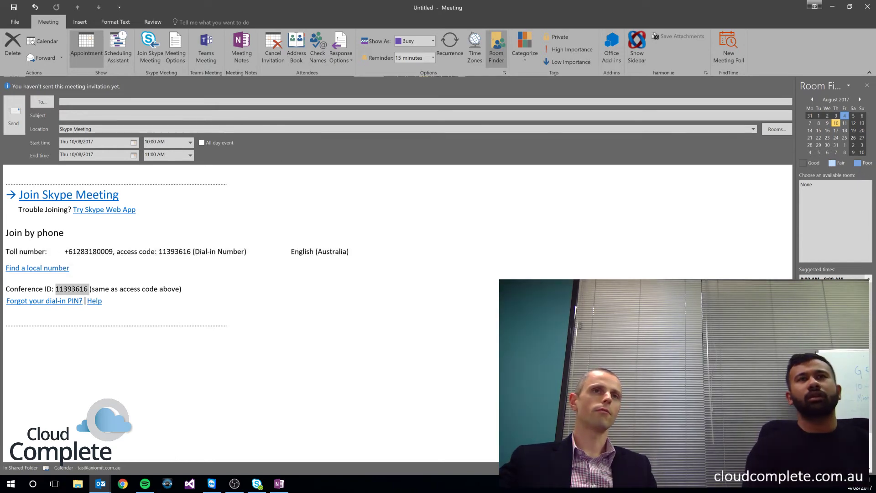
{"action": "left_click", "coordinate": [260, 215]}
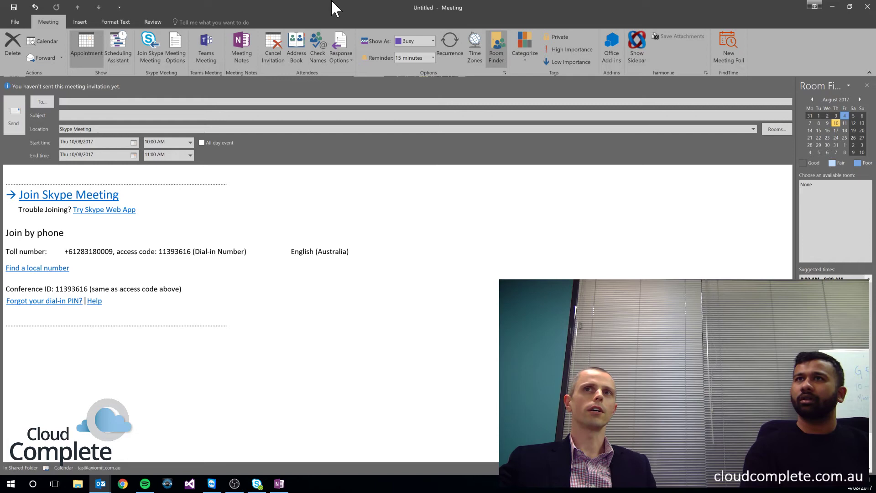
{"action": "left_click", "coordinate": [867, 7]}
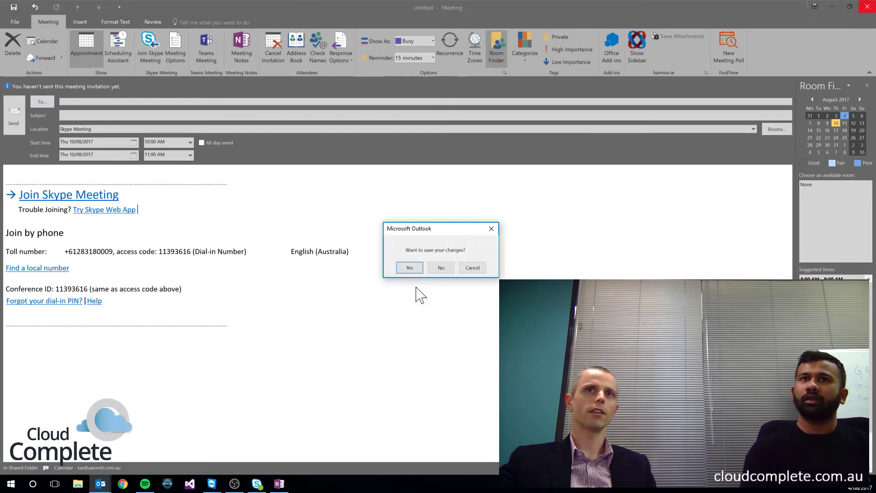
{"action": "left_click", "coordinate": [442, 268]}
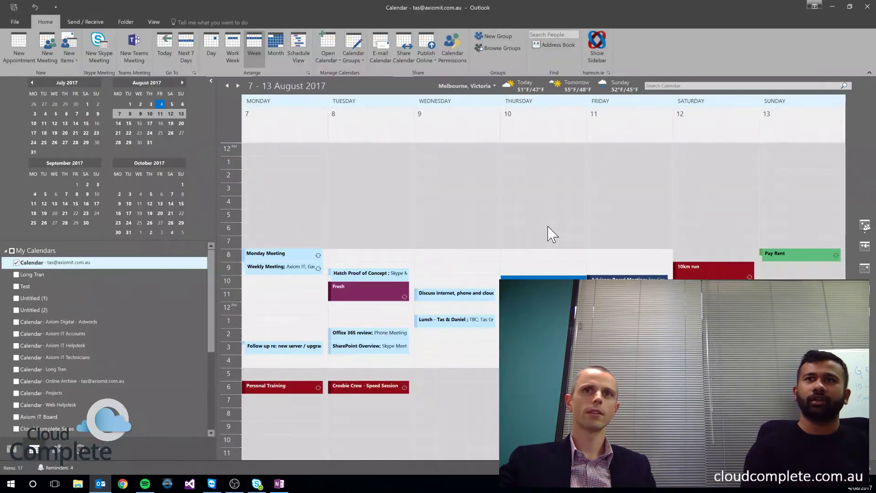
Step: Start a Meet Now conference with Skype for Business computer audio and minimize the main window
{"action": "left_click", "coordinate": [834, 7]}
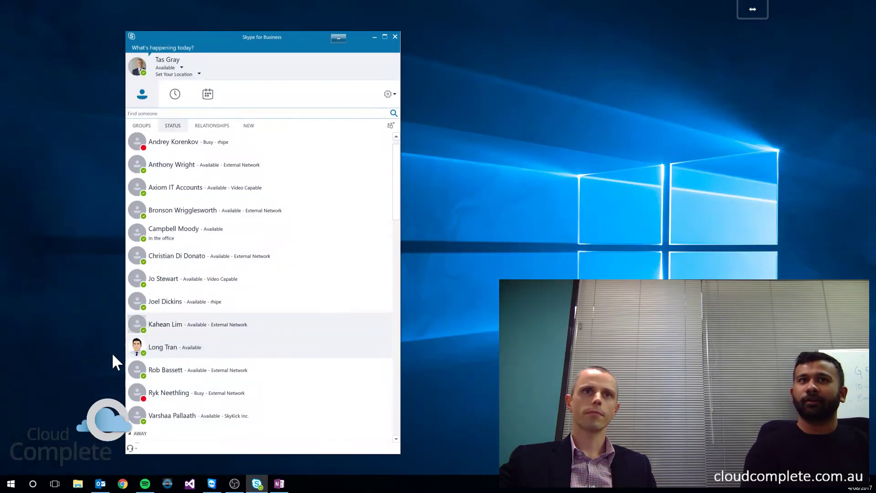
{"action": "left_click", "coordinate": [212, 98]}
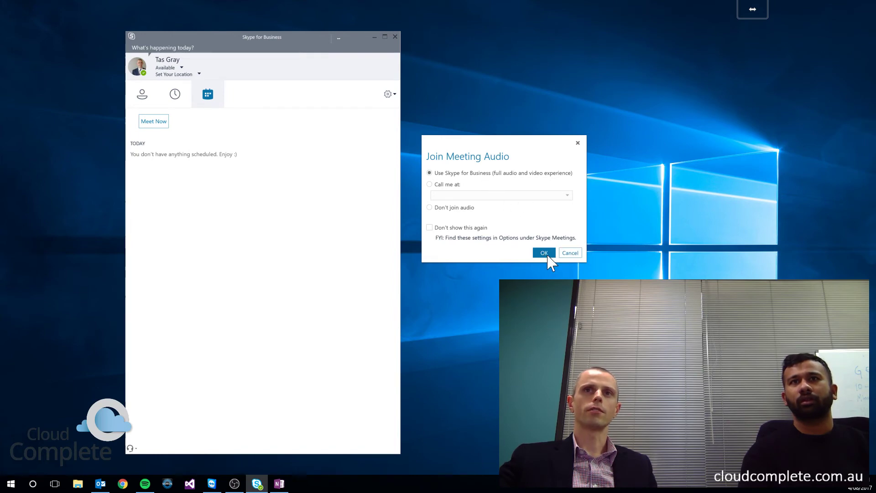
{"action": "left_click", "coordinate": [544, 253]}
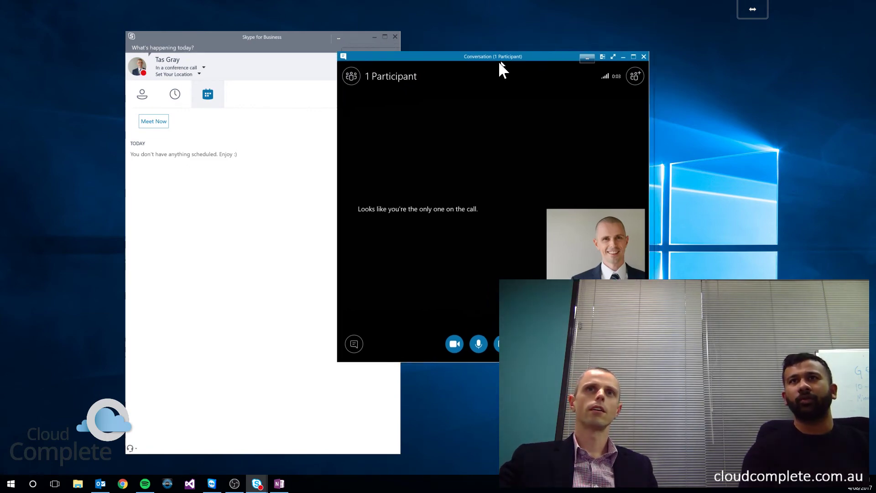
{"action": "left_click_drag", "start_coordinate": [499, 63], "coordinate": [456, 80]}
{"action": "left_click", "coordinate": [374, 37]}
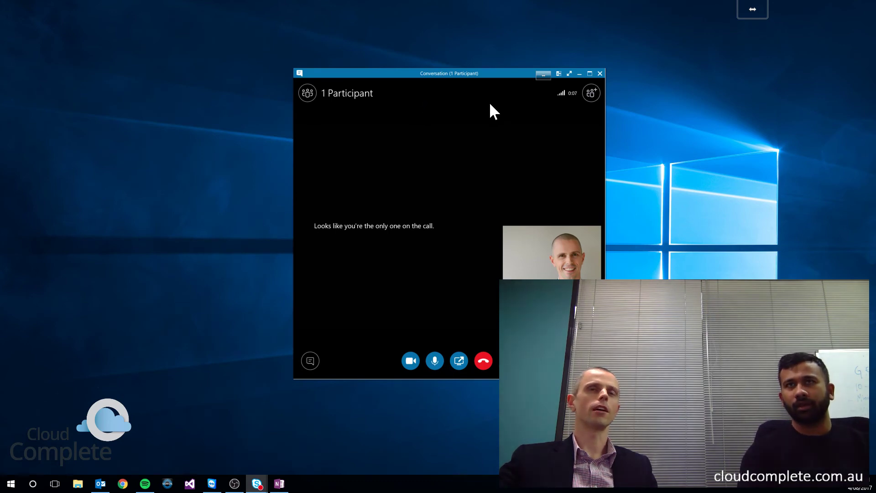
{"action": "left_click", "coordinate": [587, 94]}
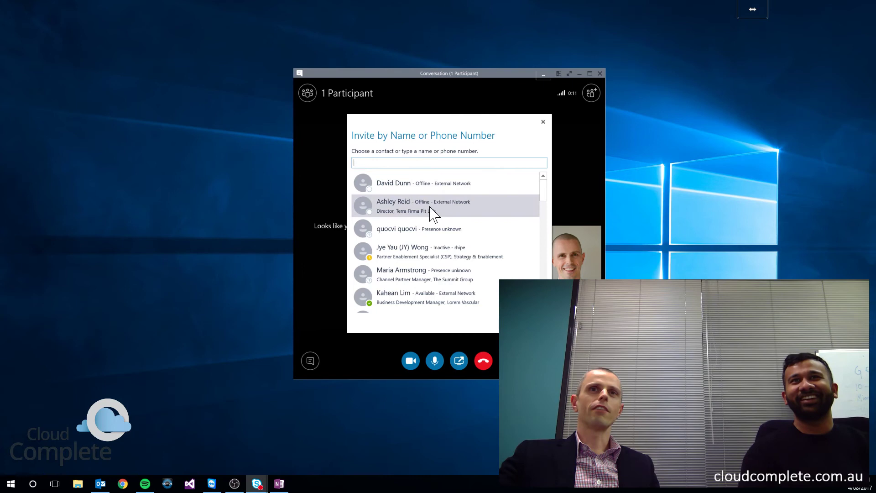
Step: Search for the mobile phone number and dial it into the meeting
{"action": "scroll", "coordinate": [434, 213], "scroll_direction": "down", "scroll_amount": 5}
{"action": "scroll", "coordinate": [435, 213], "scroll_direction": "down", "scroll_amount": 8}
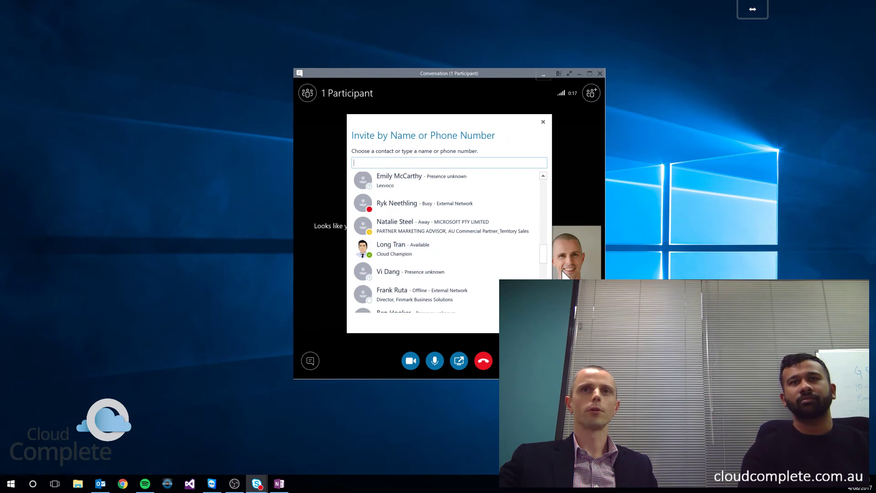
{"action": "left_click_drag", "start_coordinate": [543, 254], "coordinate": [552, 179]}
{"action": "left_click", "coordinate": [406, 163]}
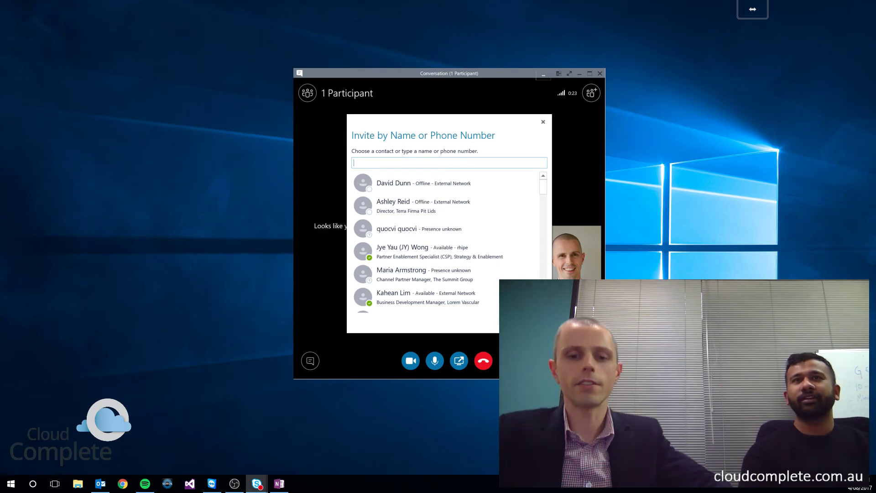
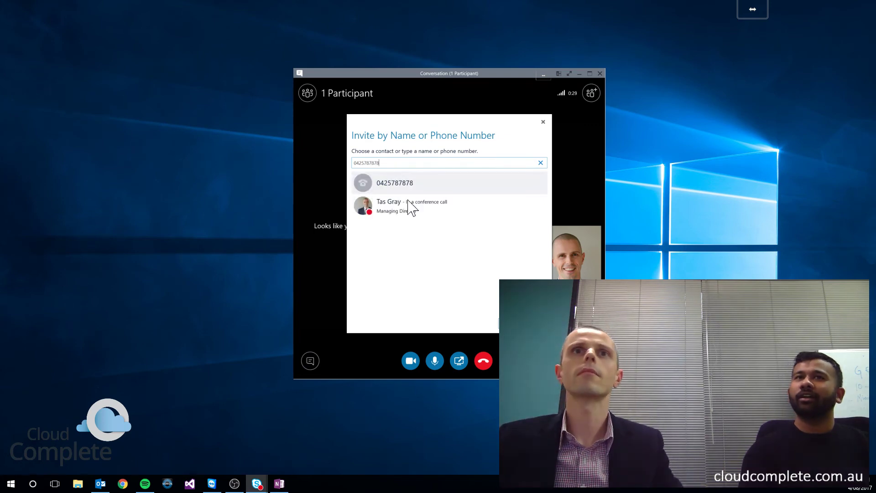
{"action": "left_click", "coordinate": [407, 186]}
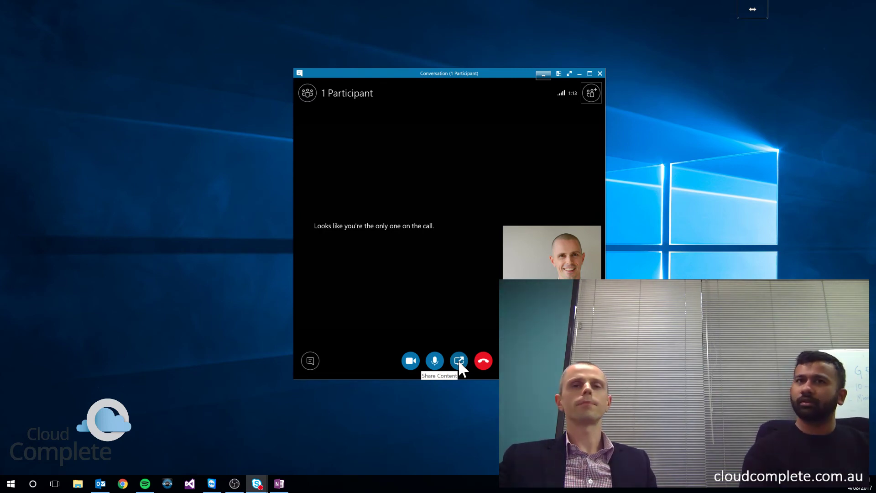
{"action": "left_click", "coordinate": [458, 359]}
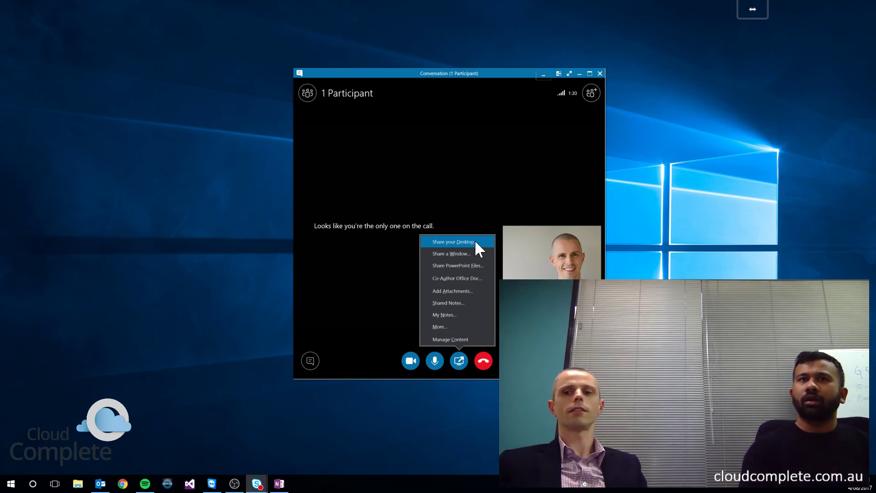
{"action": "left_click", "coordinate": [541, 172]}
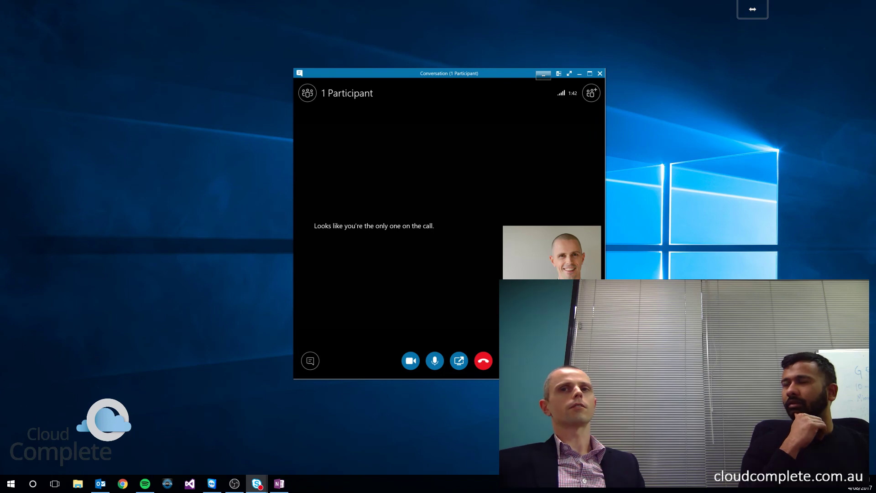
Step: Show the meeting's More options menu with Start Recording and Manage Recordings
{"action": "left_click", "coordinate": [507, 361]}
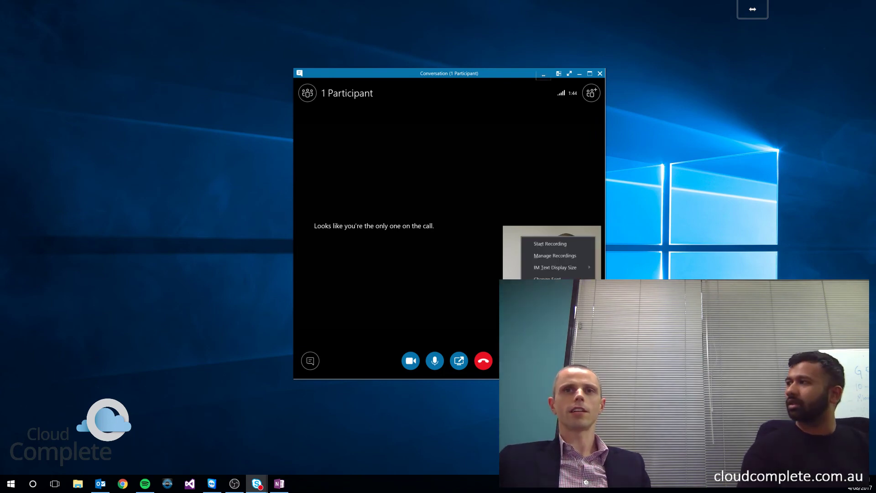